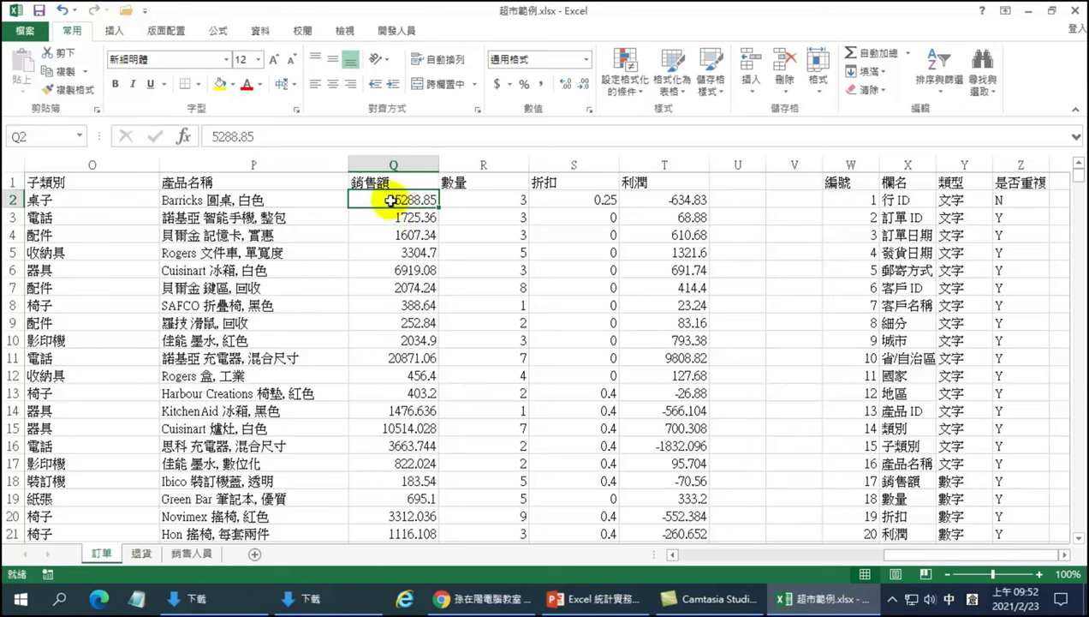
# Sort the orders by 銷售額 ascending, confirm the bottom value 35621.355, and return to the top
pyautogui.click(940, 75)
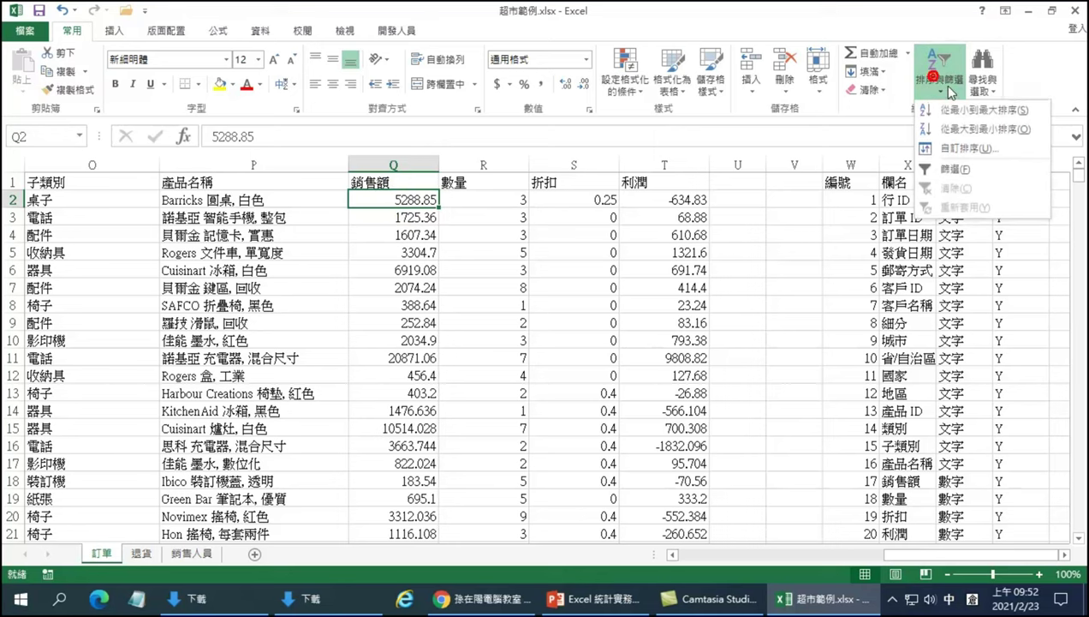
pyautogui.click(964, 115)
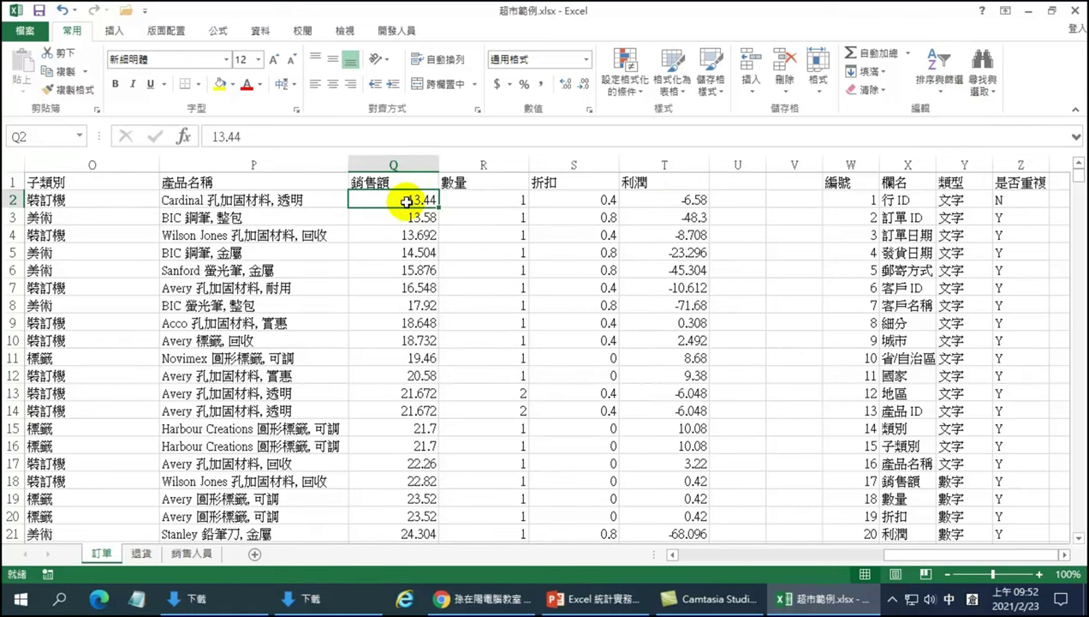
pyautogui.moveTo(1078, 181); pyautogui.dragTo(1078, 525)
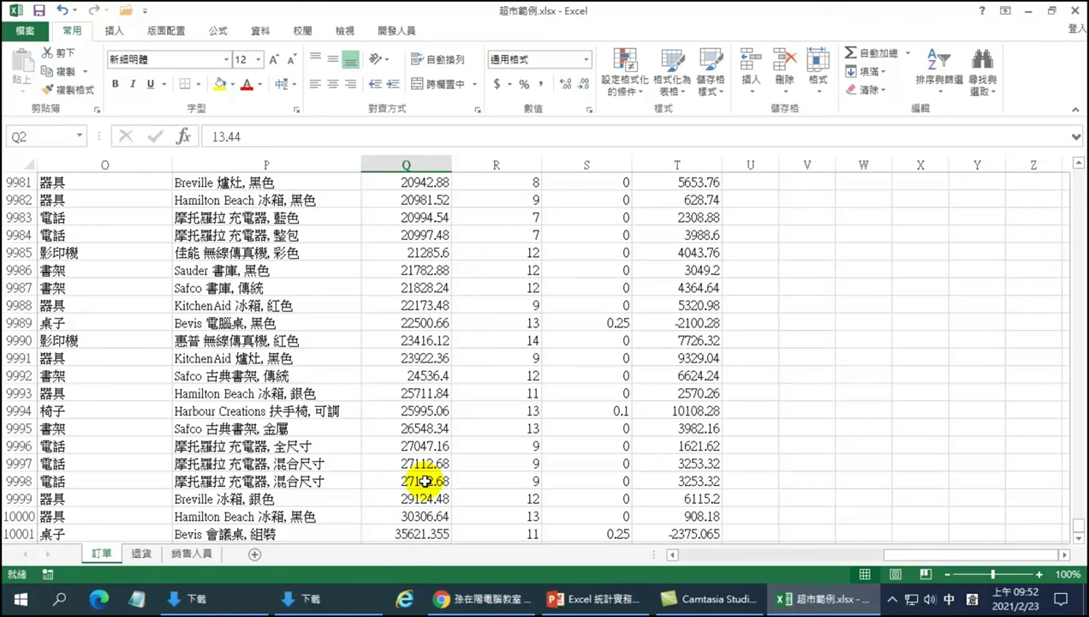
pyautogui.hotkey('ctrl', 'BackSpace')
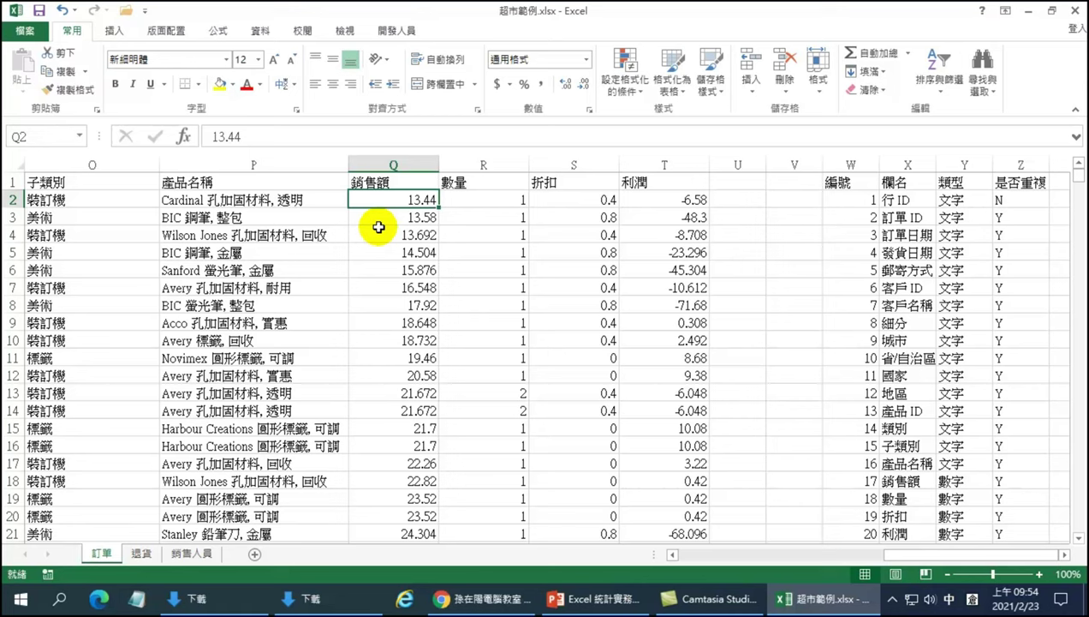
# Jump to the last 銷售額 row to confirm 35621.355, then bring the PowerPoint workshop slides forward
pyautogui.click(484, 199)
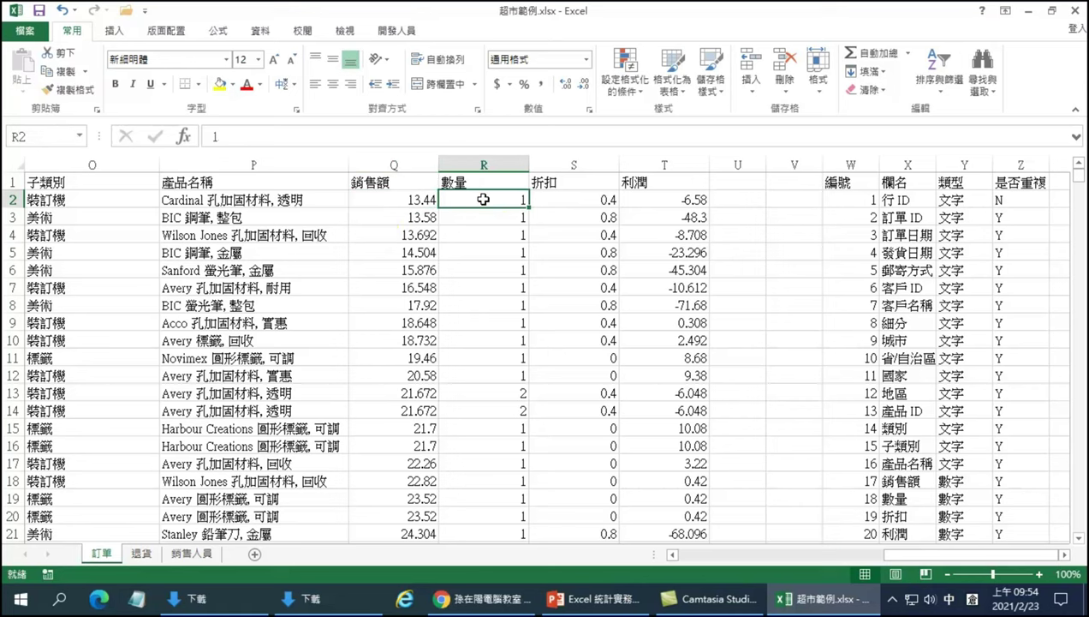
pyautogui.click(414, 204)
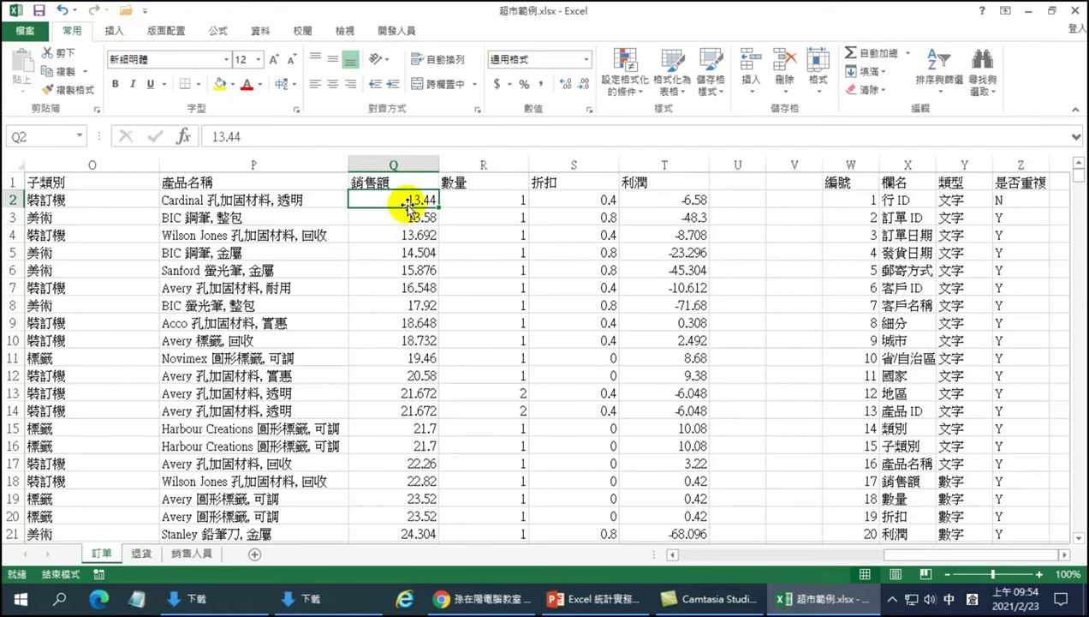
pyautogui.hotkey('ctrl', 'Down')
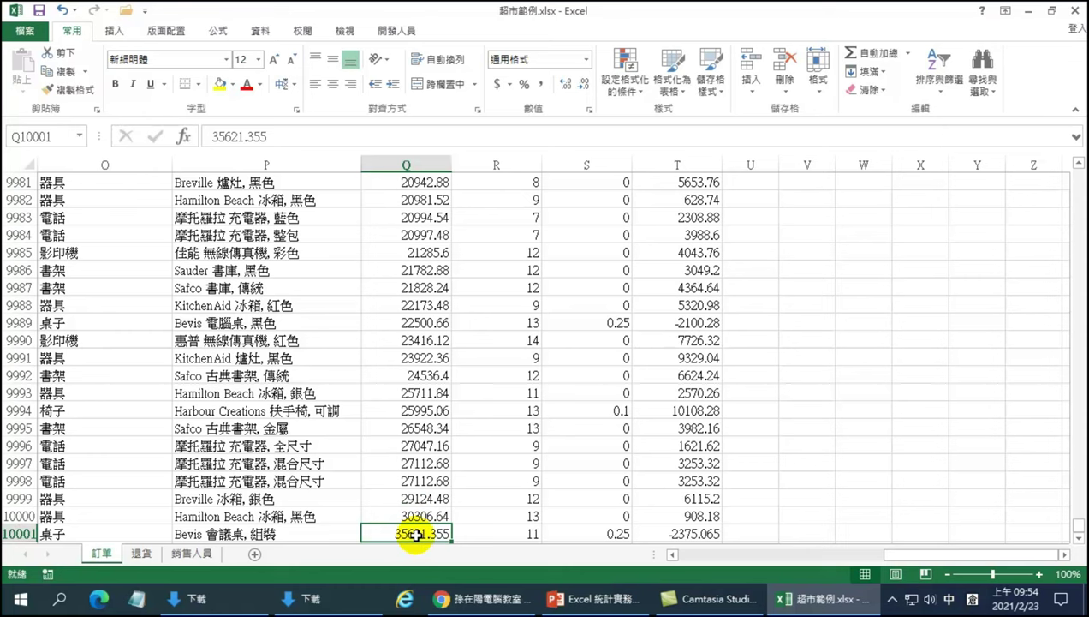
pyautogui.click(591, 598)
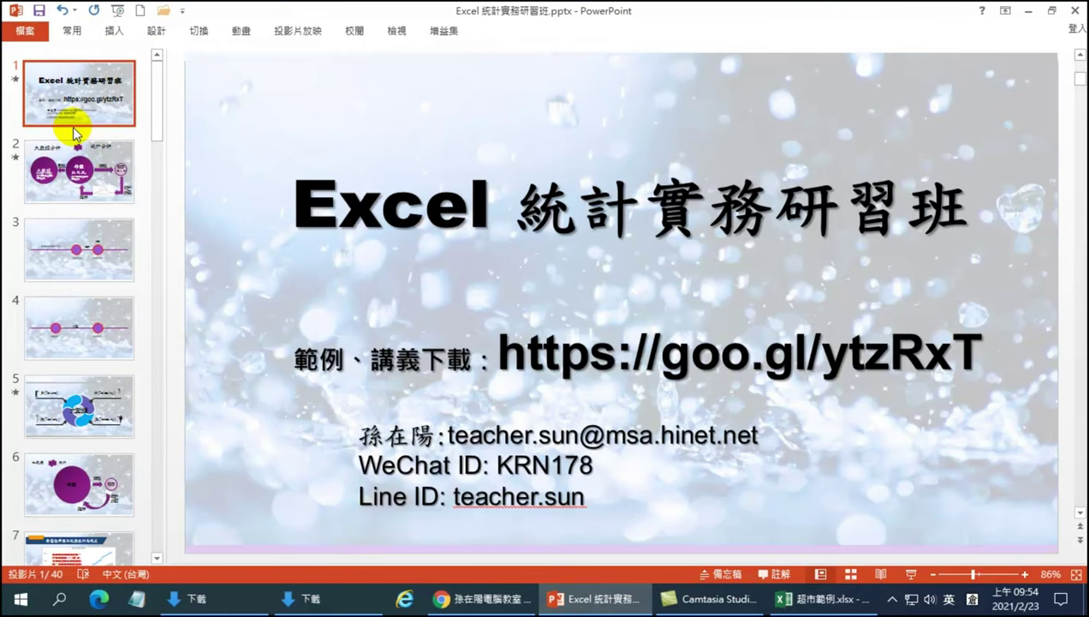
# View slide 2 and its normal-curve picture, then switch back to the Excel workbook 超市範例.xlsx
pyautogui.click(75, 154)
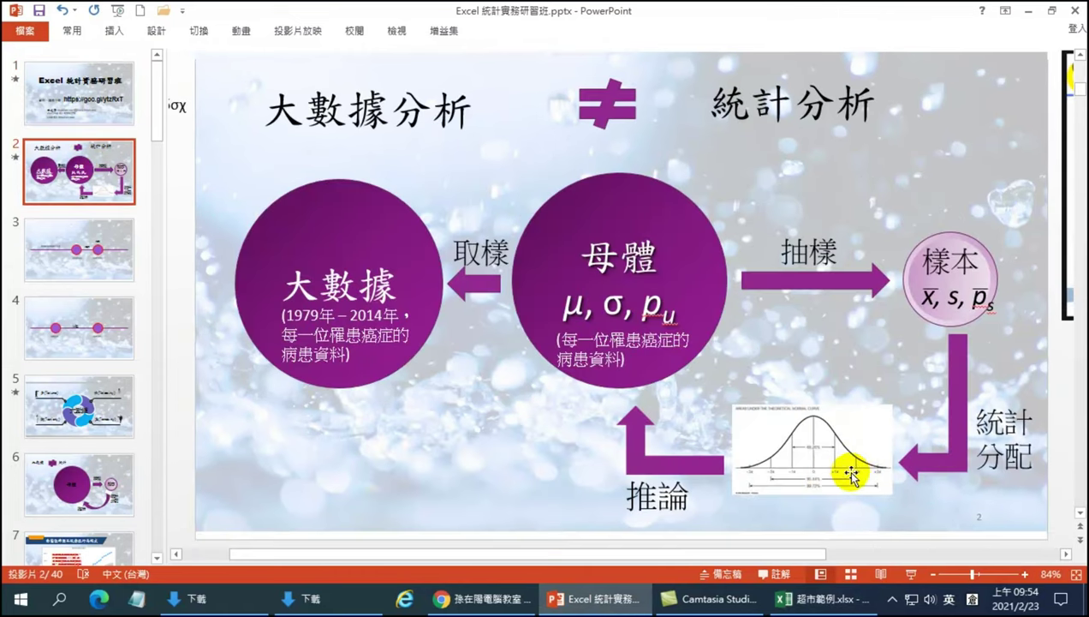
pyautogui.click(850, 465)
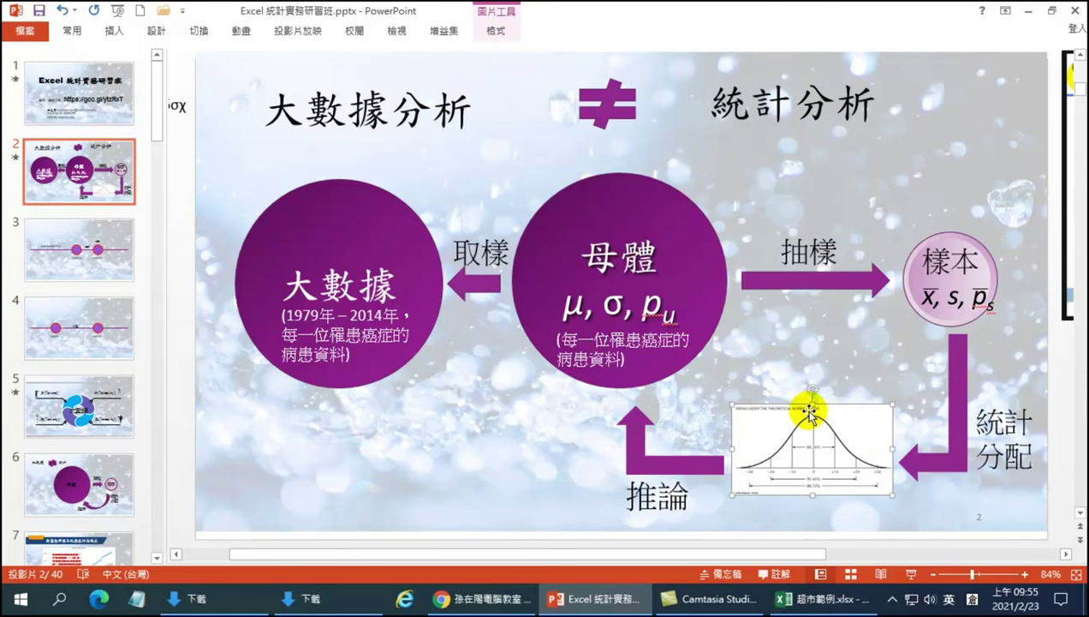
pyautogui.hotkey('alt', 'Tab')
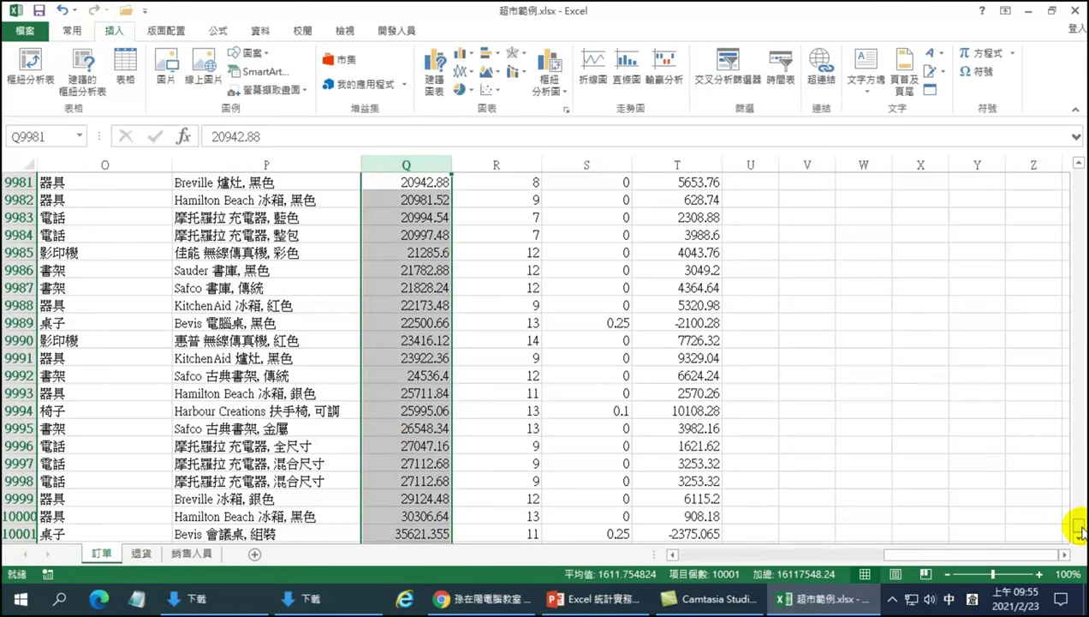
# From the top of the sheet, re-sort the orders by 數量 ascending so quantity-1 rows lead
pyautogui.moveTo(1079, 524); pyautogui.dragTo(1079, 168)
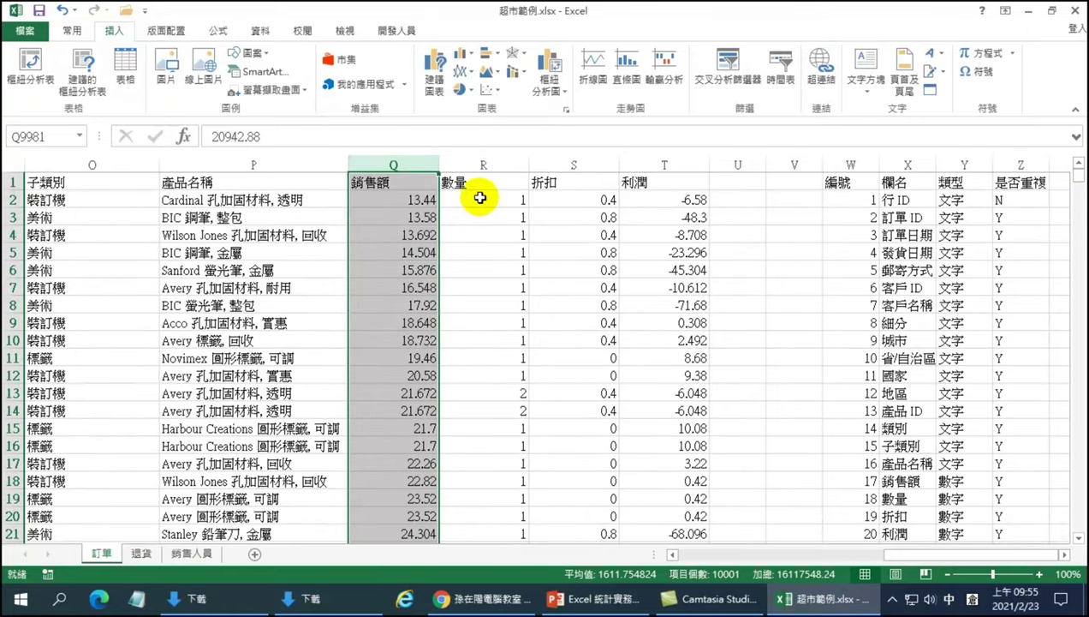
pyautogui.click(479, 198)
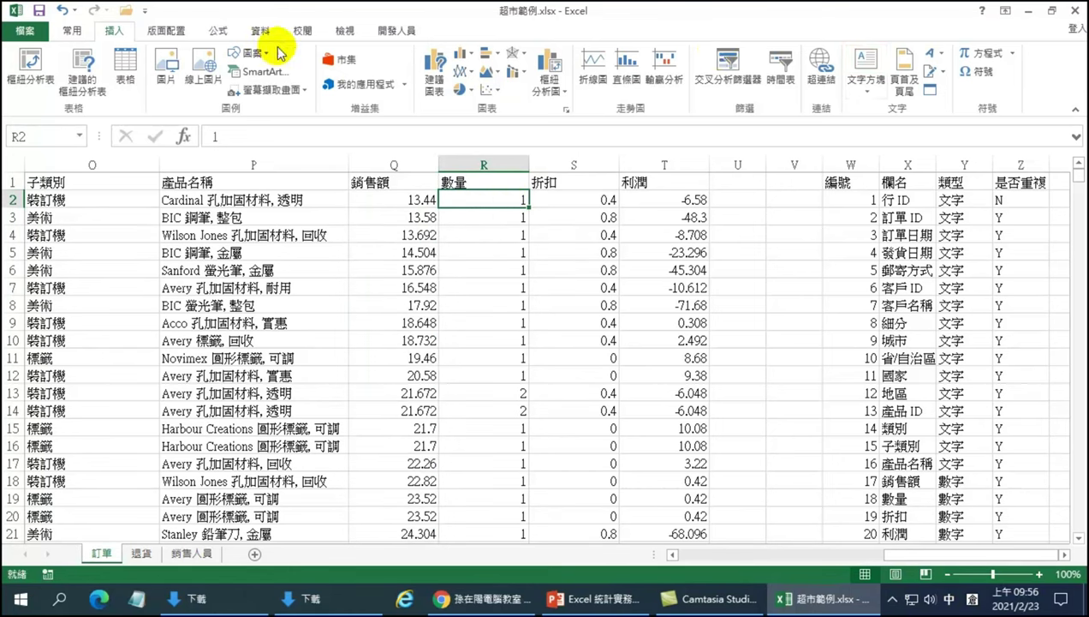
pyautogui.click(951, 110)
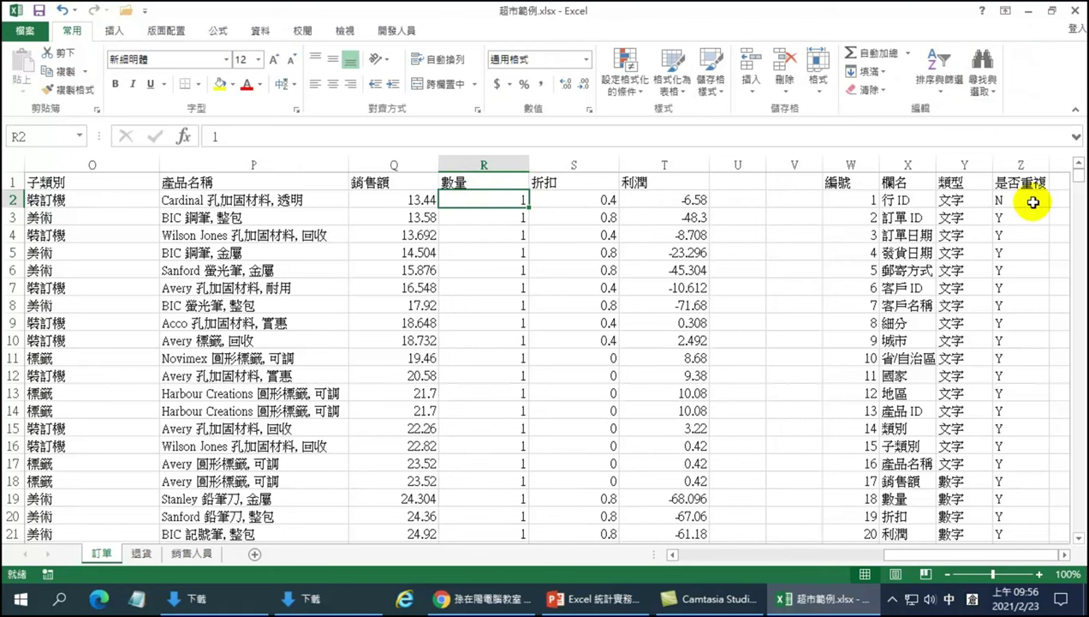
# Scroll to the end and verify row 10001 holds the largest quantity, 14
pyautogui.moveTo(1078, 174); pyautogui.dragTo(1081, 569)
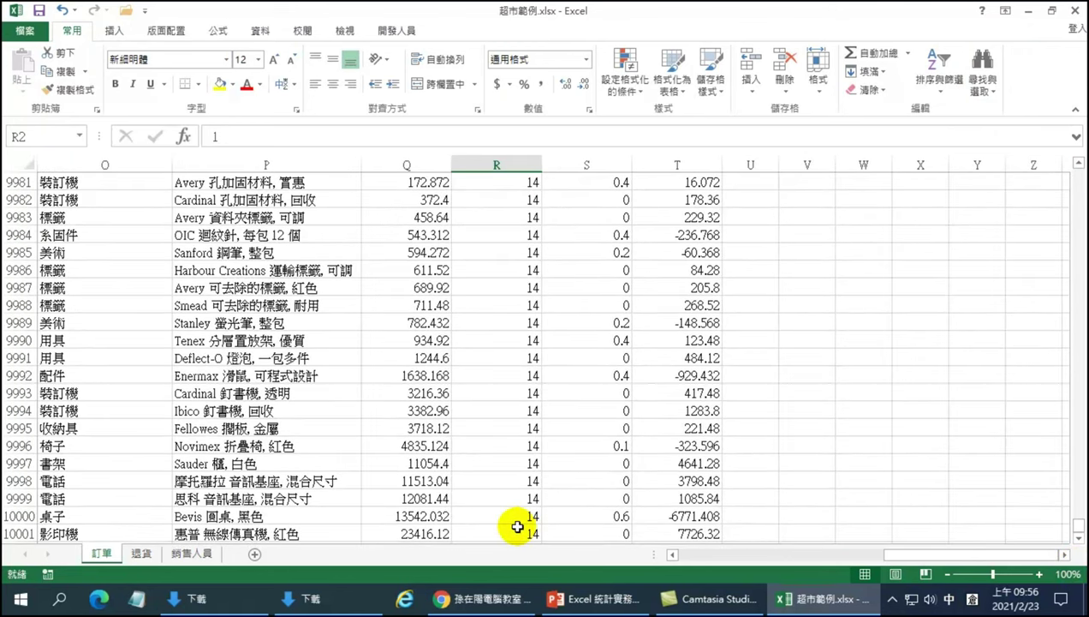
pyautogui.click(517, 528)
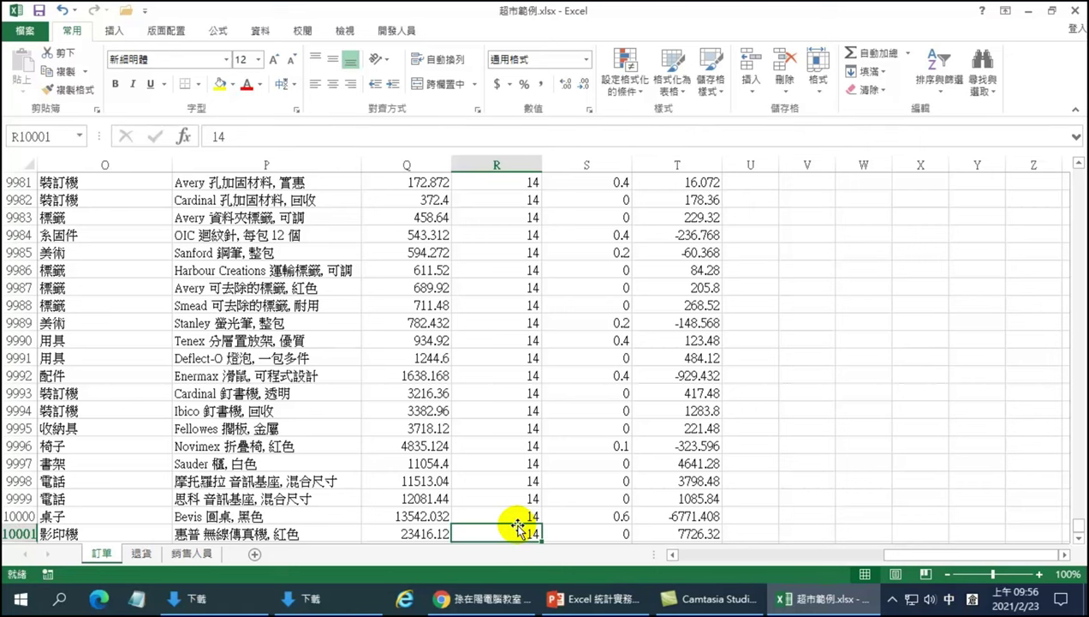
# Back at the top, compare the first 數量 value with its 銷售額 of 13.44 in row 2
pyautogui.click(1077, 341)
pyautogui.moveTo(1078, 524); pyautogui.dragTo(1078, 171)
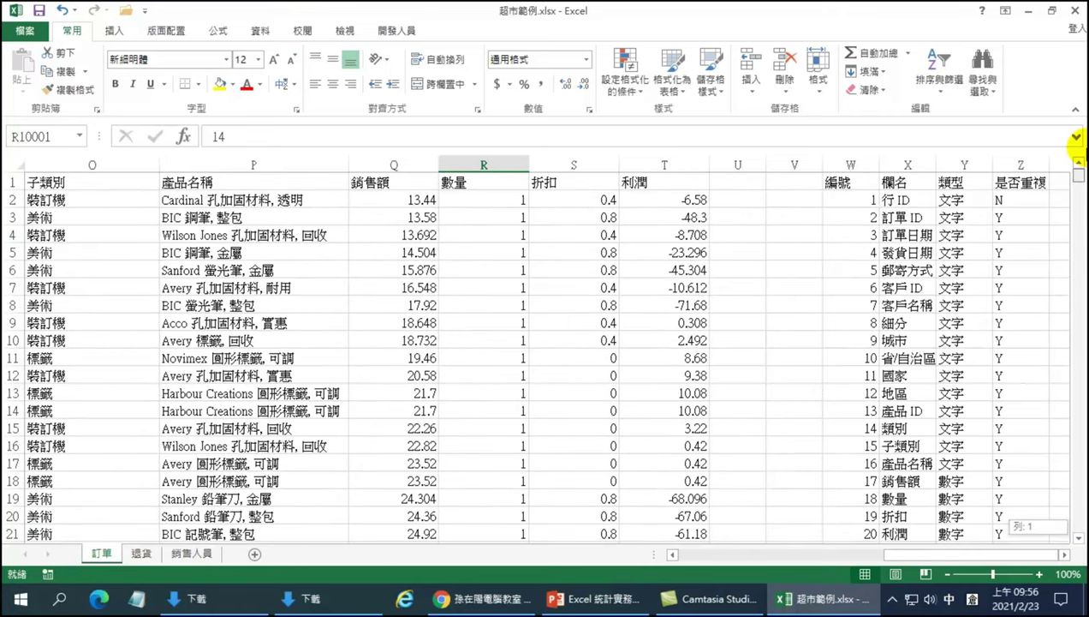
pyautogui.click(485, 212)
pyautogui.click(486, 204)
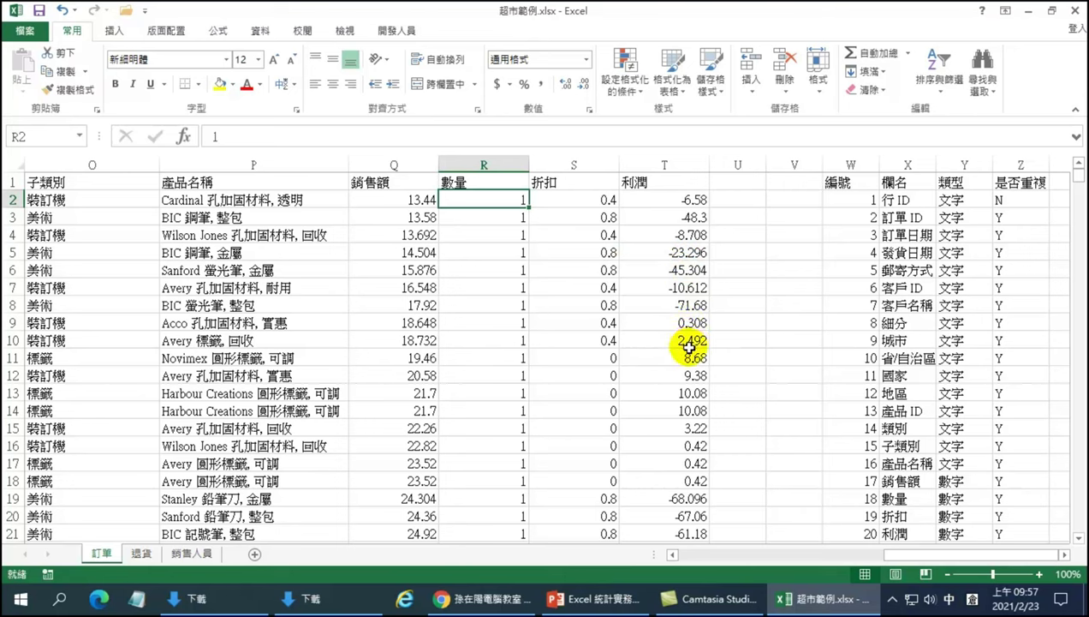
pyautogui.click(401, 195)
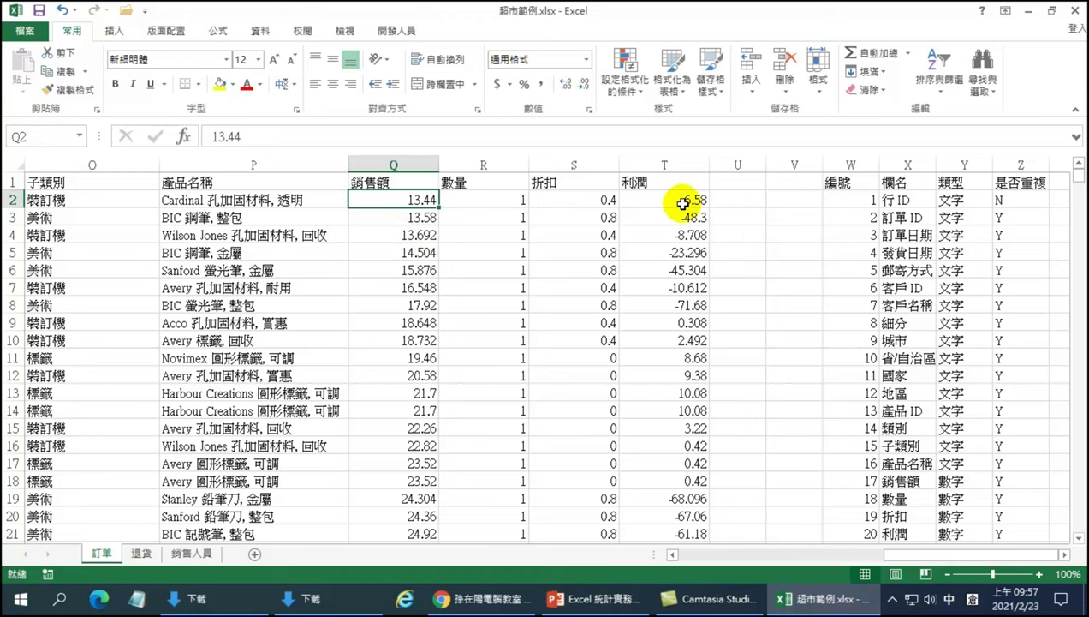
pyautogui.click(487, 200)
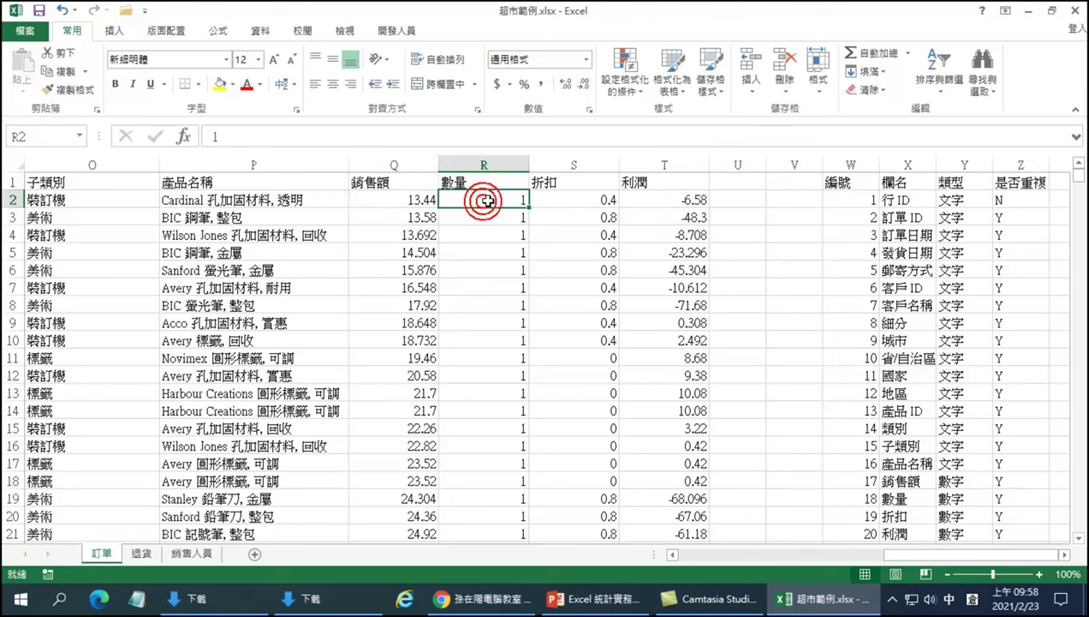